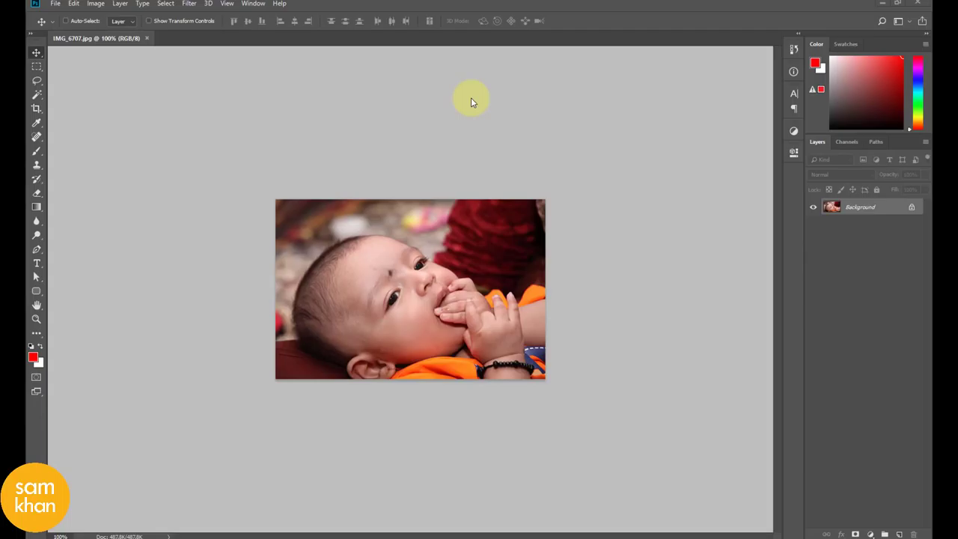
- Open Image Size for the 500 × 333 px photo, centre the dialog, and show dimensions in Inches
click(97, 4)
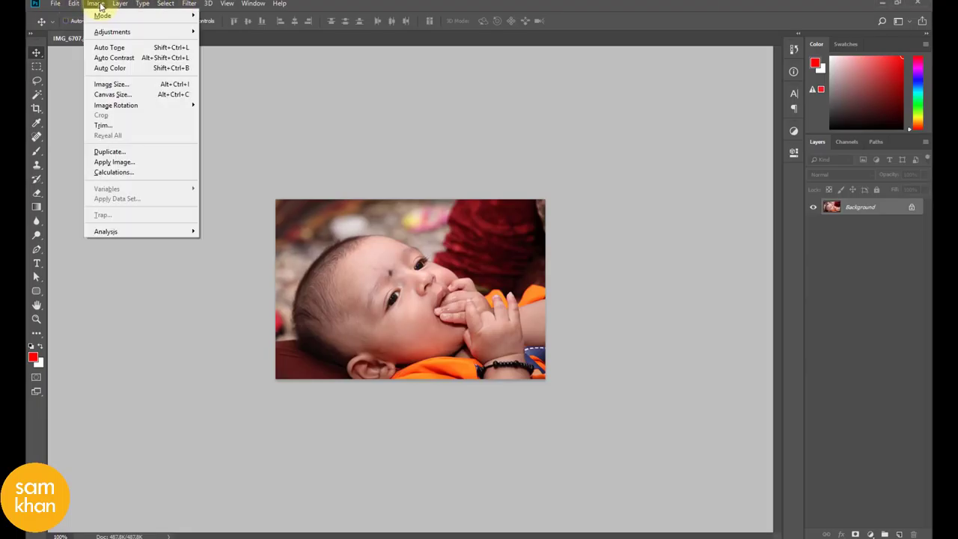
click(124, 84)
mouse_move(610, 41)
mouse_down()
mouse_move(523, 121)
mouse_move(612, 117)
mouse_up()
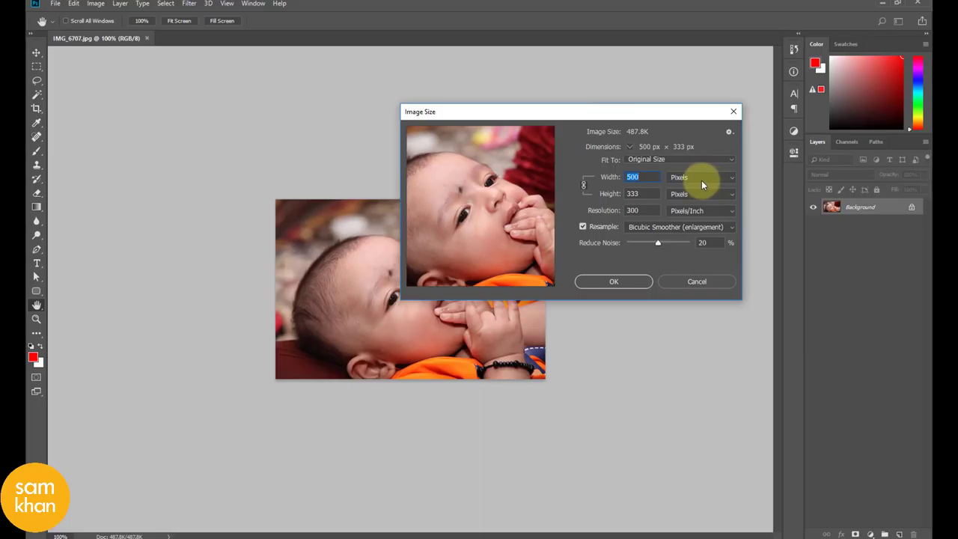
click(696, 179)
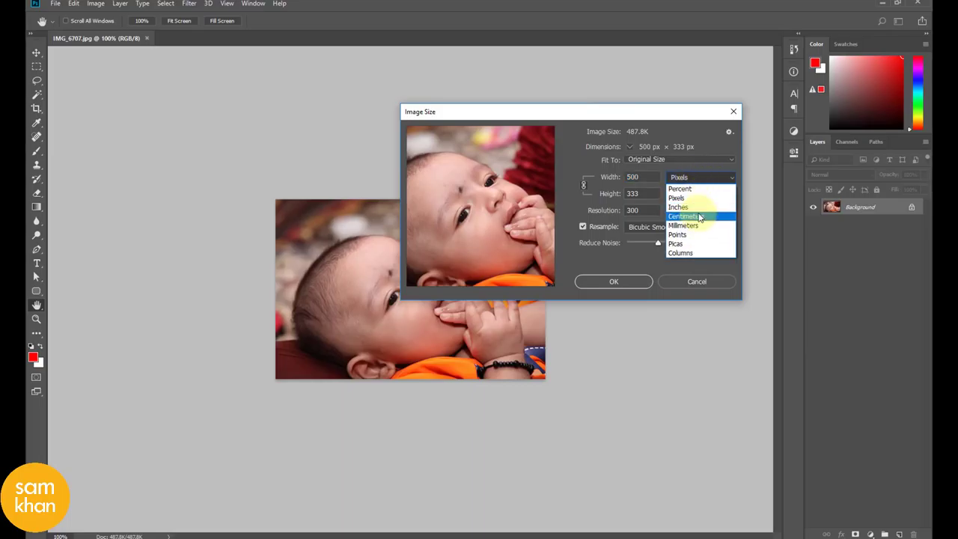
click(698, 208)
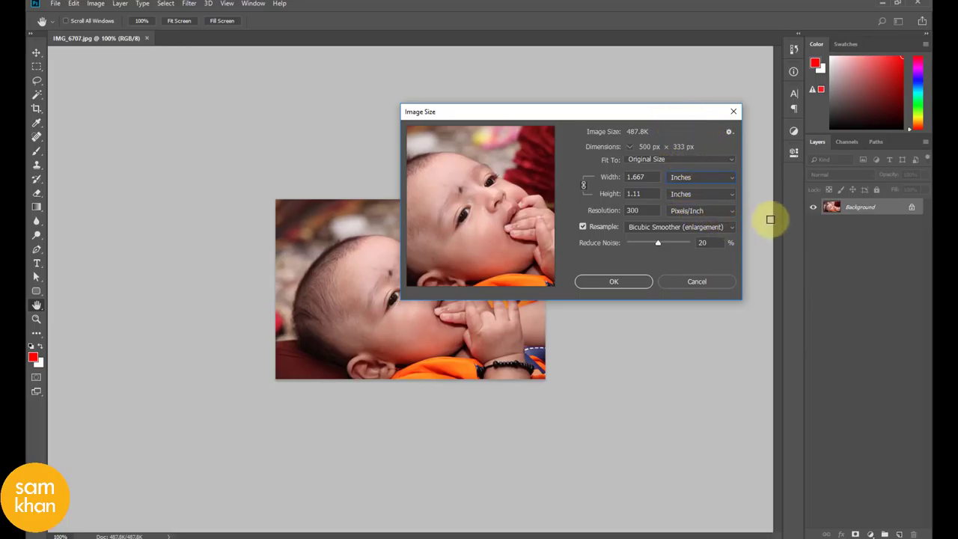
drag(667, 114, 663, 94)
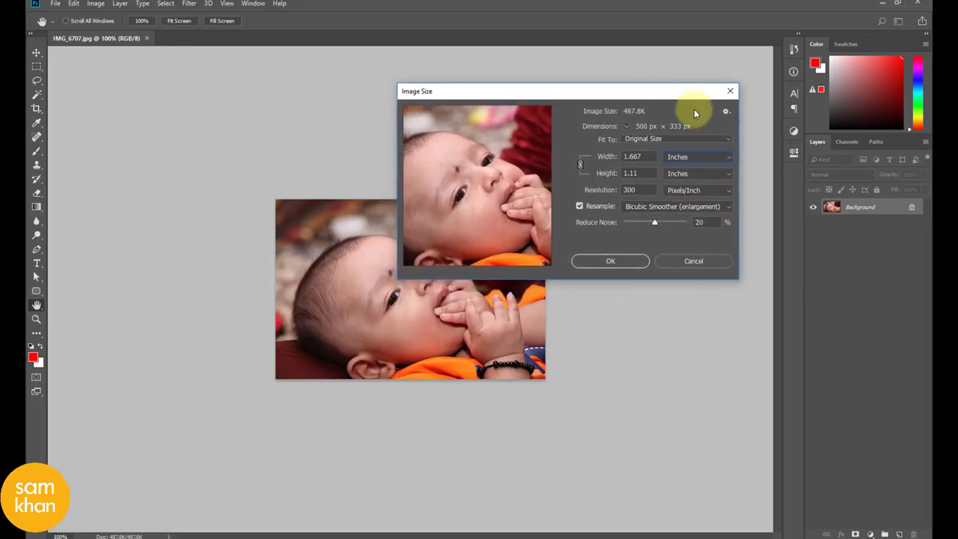
- Switch units back to Pixels, set Resample to Automatic, and enter a width of 4000
click(680, 157)
click(683, 178)
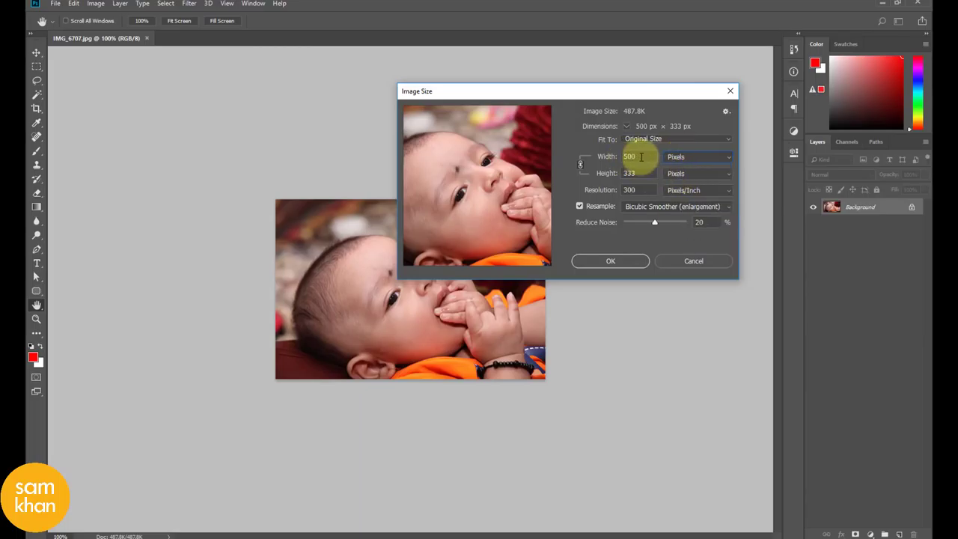
click(725, 206)
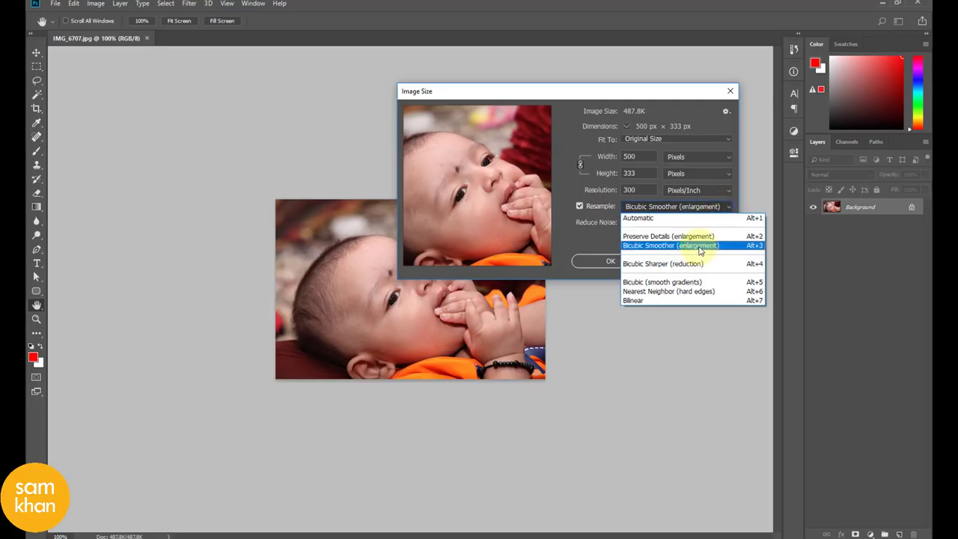
click(652, 218)
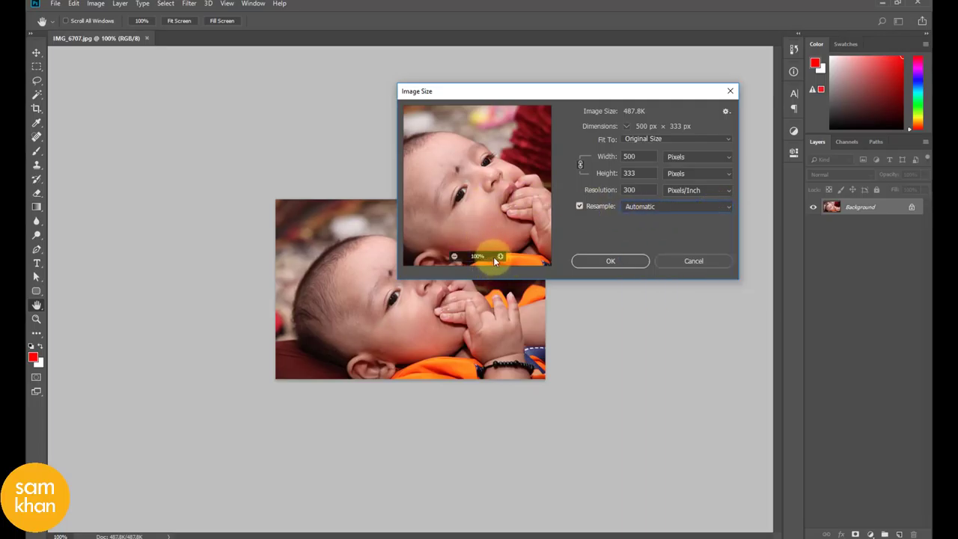
click(500, 256)
click(500, 256)
drag(509, 178, 530, 193)
double_click(632, 156)
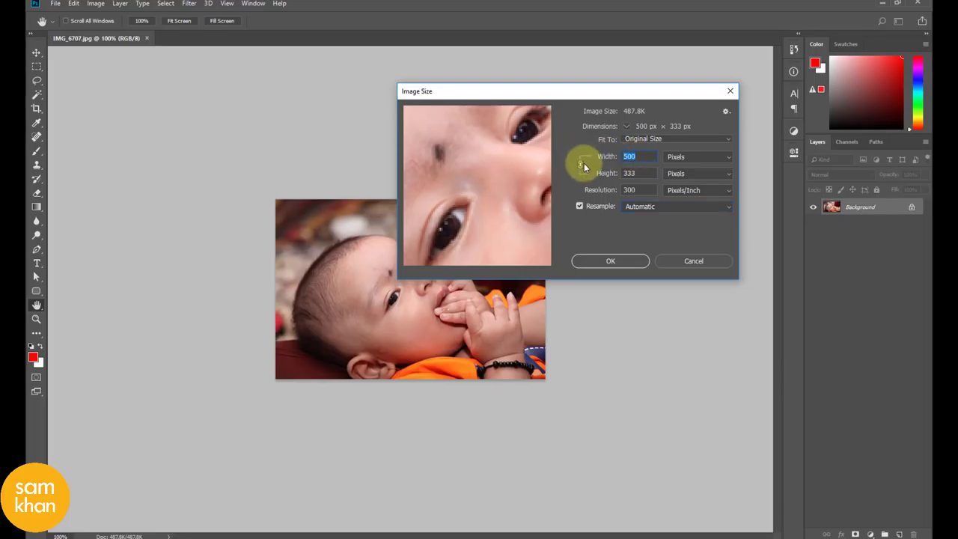
text(4000)
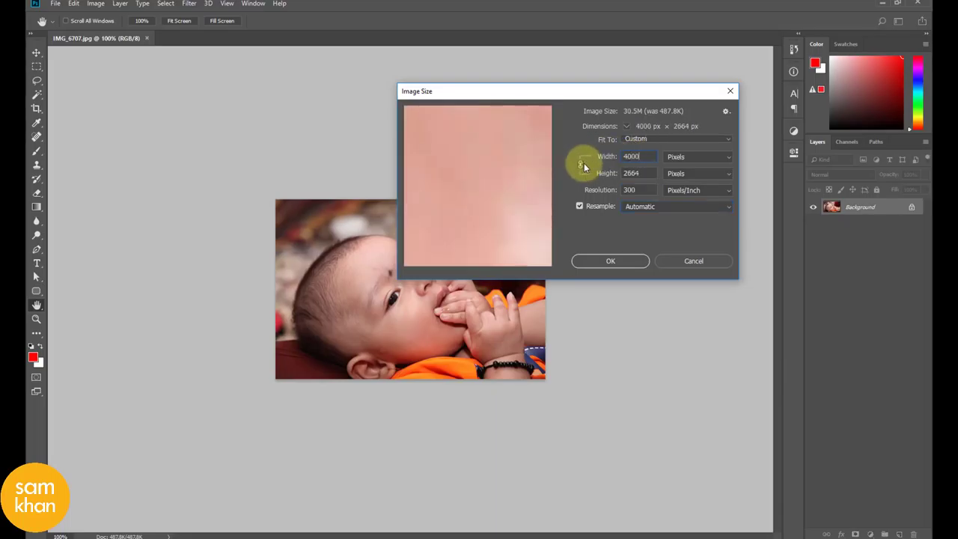
- Inspect the enlarged eye, eyebrow, nose, lips and fingers in the preview, then cancel the resize
click(454, 257)
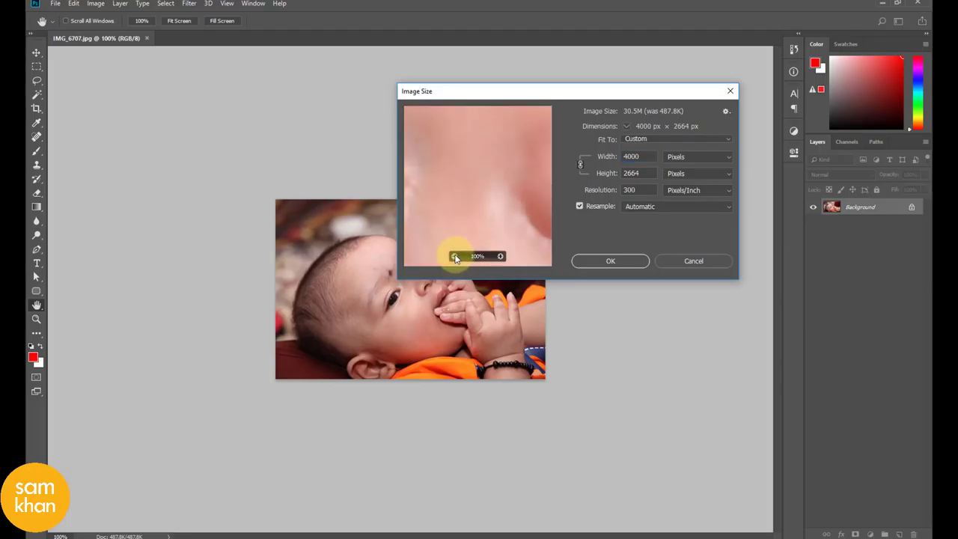
click(454, 257)
drag(466, 235, 515, 204)
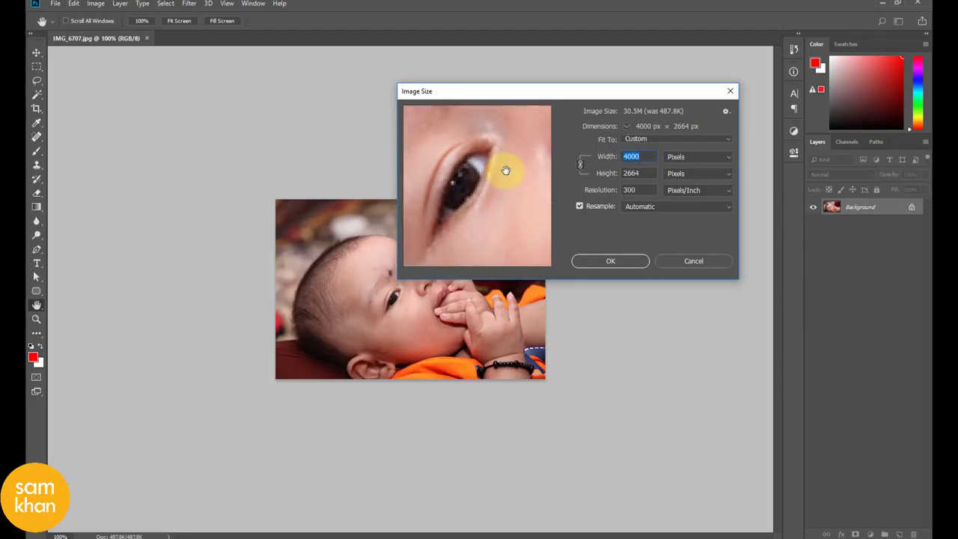
mouse_move(504, 171)
mouse_down()
mouse_move(489, 226)
mouse_move(490, 177)
mouse_move(451, 150)
mouse_up()
drag(481, 217, 424, 162)
drag(490, 199, 434, 172)
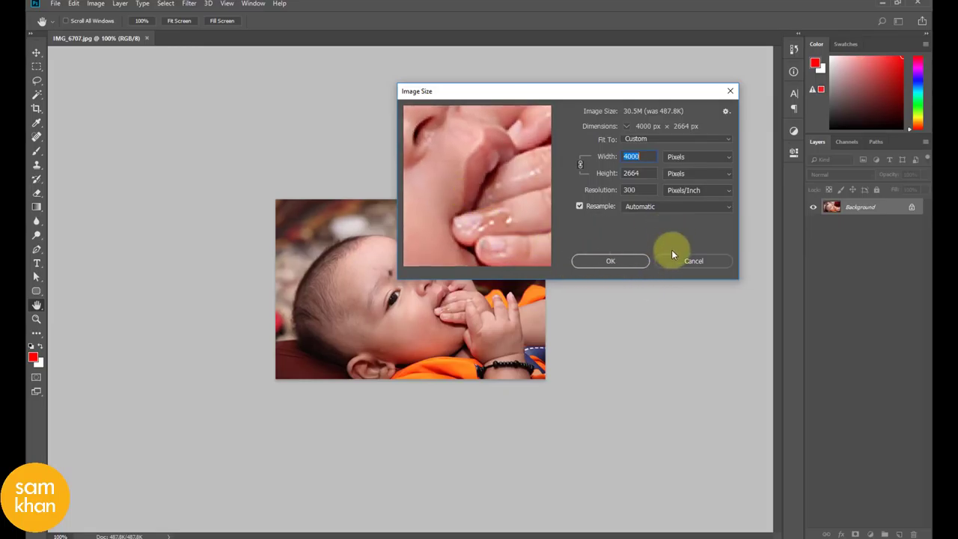
click(689, 262)
- Open the Technology Previews preferences from the Edit menu, then close them unchanged
key(v)
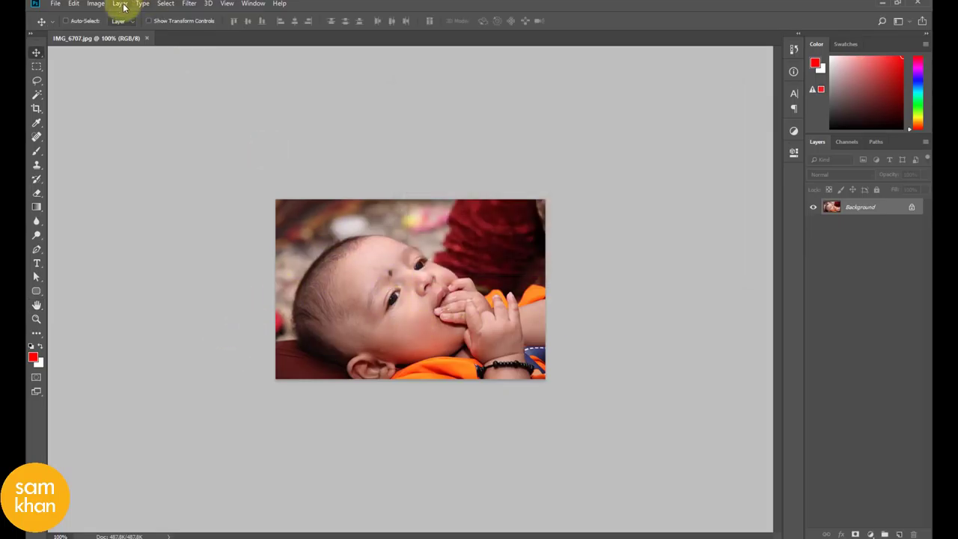
click(74, 4)
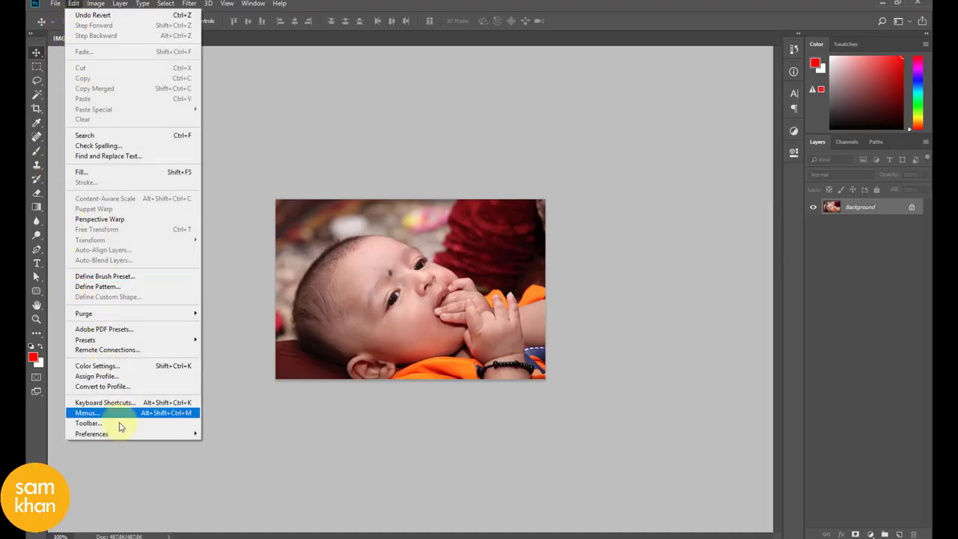
mouse_move(91, 434)
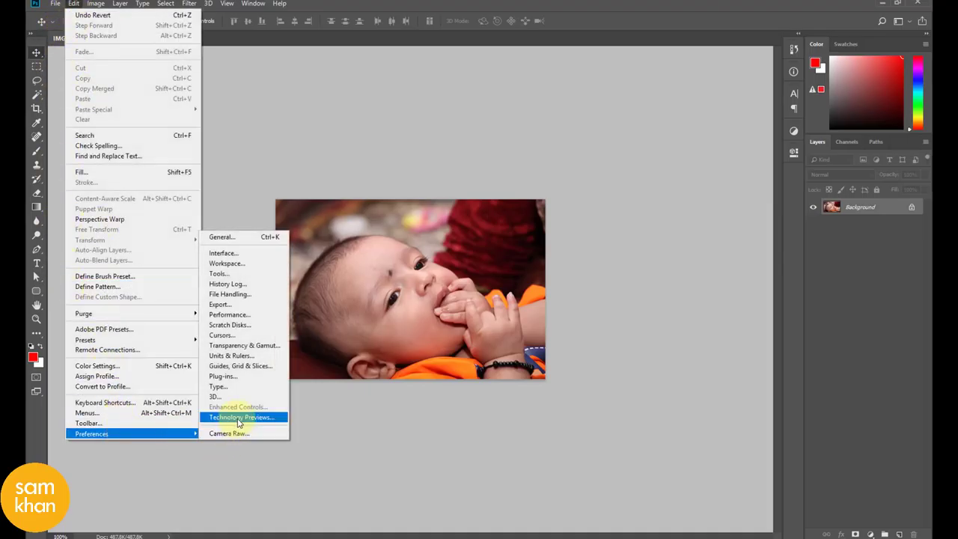
click(238, 423)
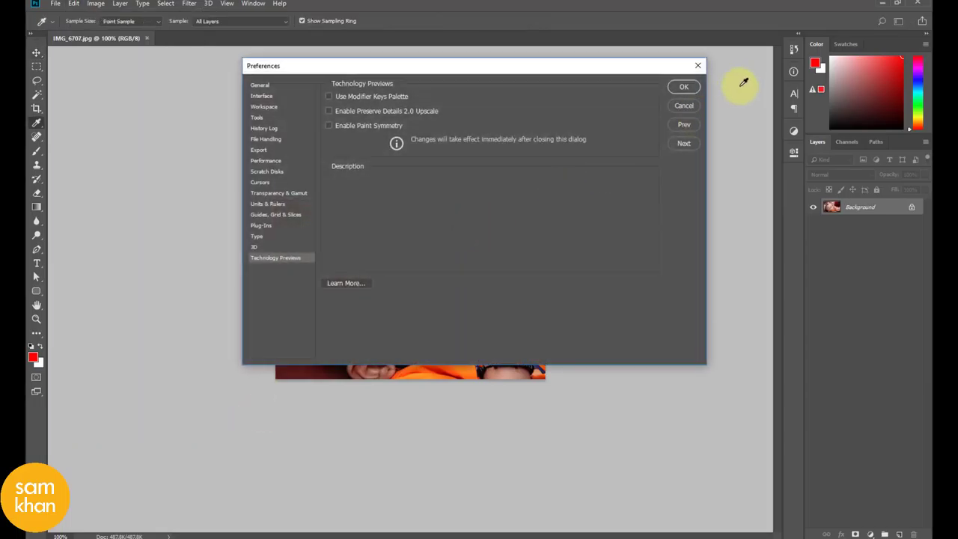
click(681, 105)
key(v)
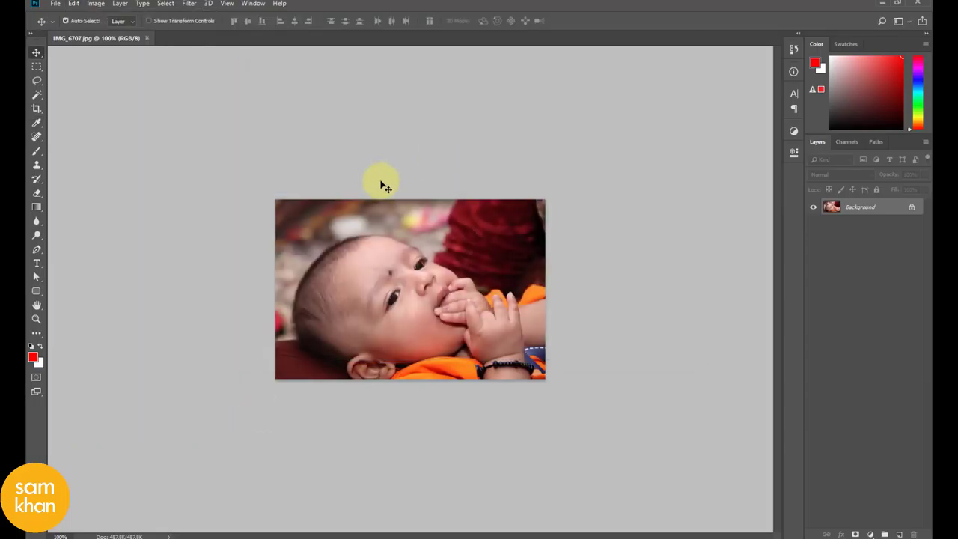
- Enable Preserve Details 2.0 Upscale in the Technology Previews preferences via Ctrl+K and confirm
key(ctrl+k)
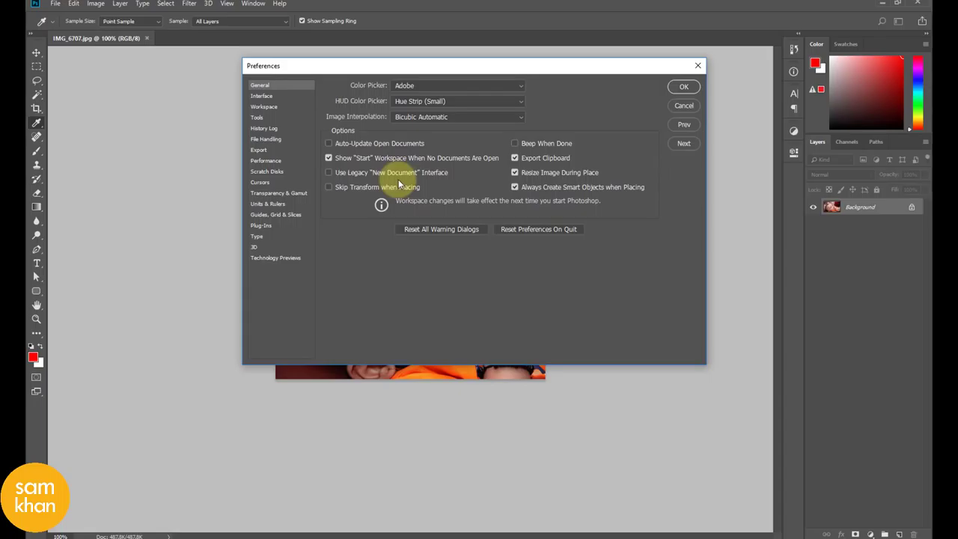
click(289, 258)
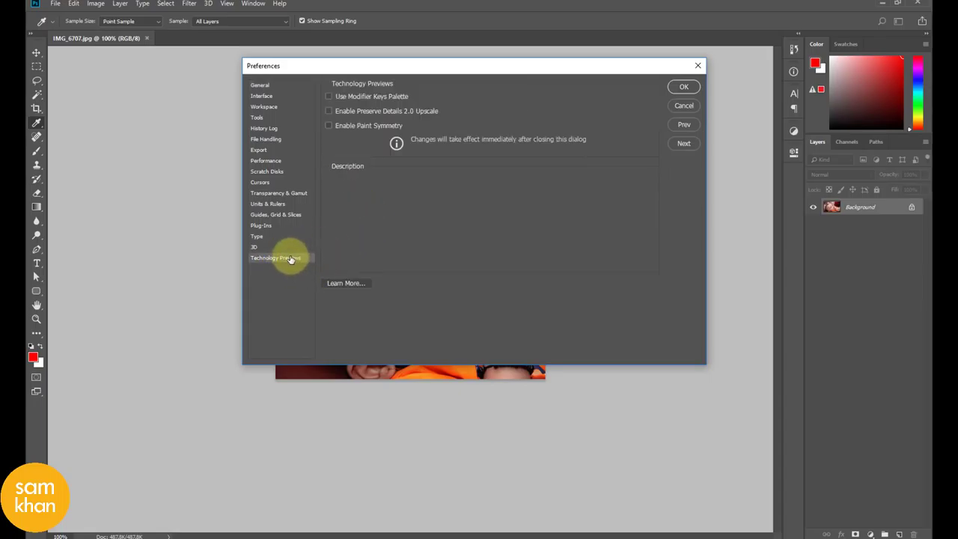
mouse_move(386, 111)
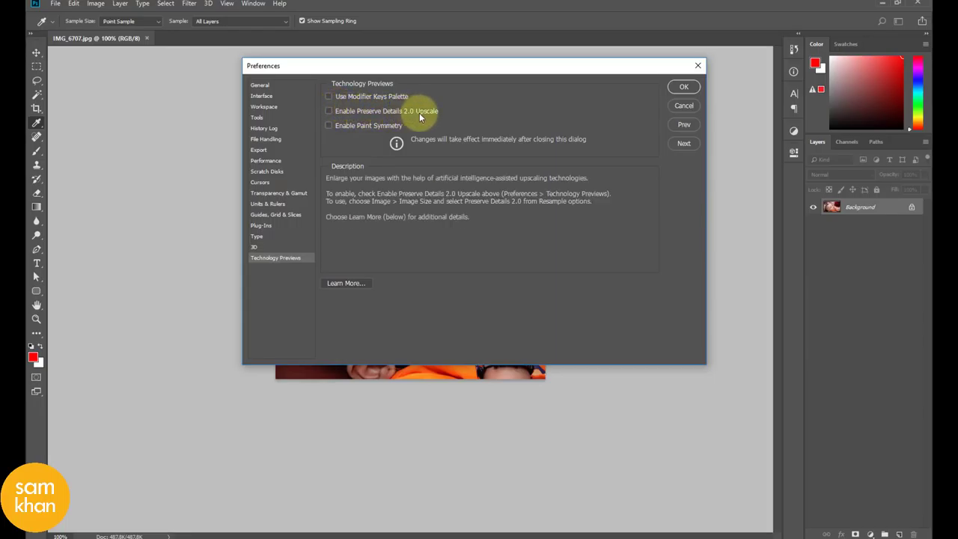
click(338, 111)
click(683, 87)
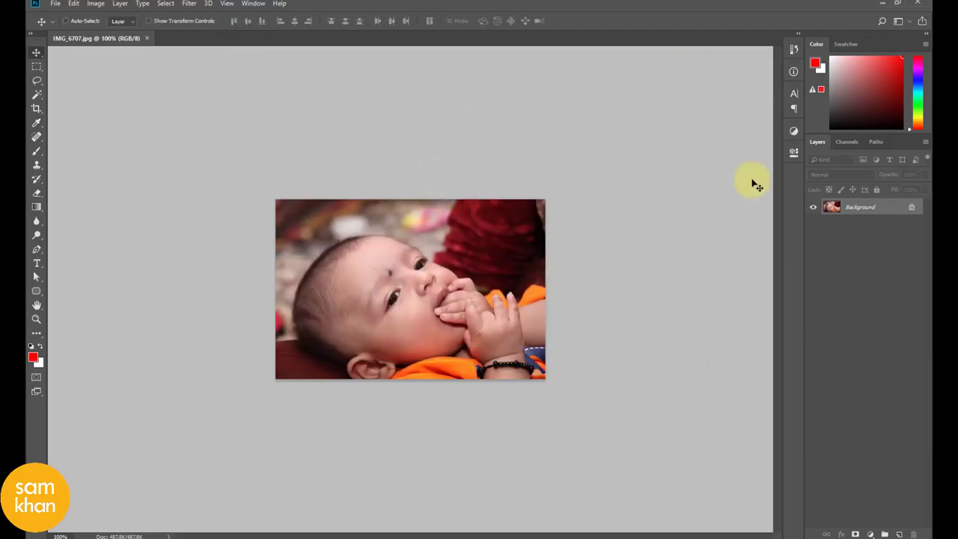
click(96, 3)
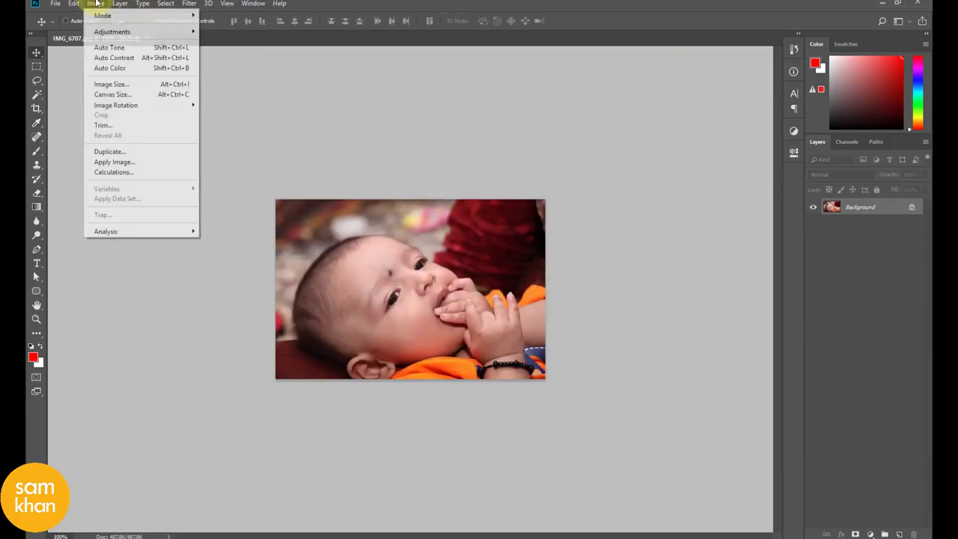
- Reopen Image Size with Automatic resampling and a 4000 px width, giving 4000 × 2664 px
click(119, 84)
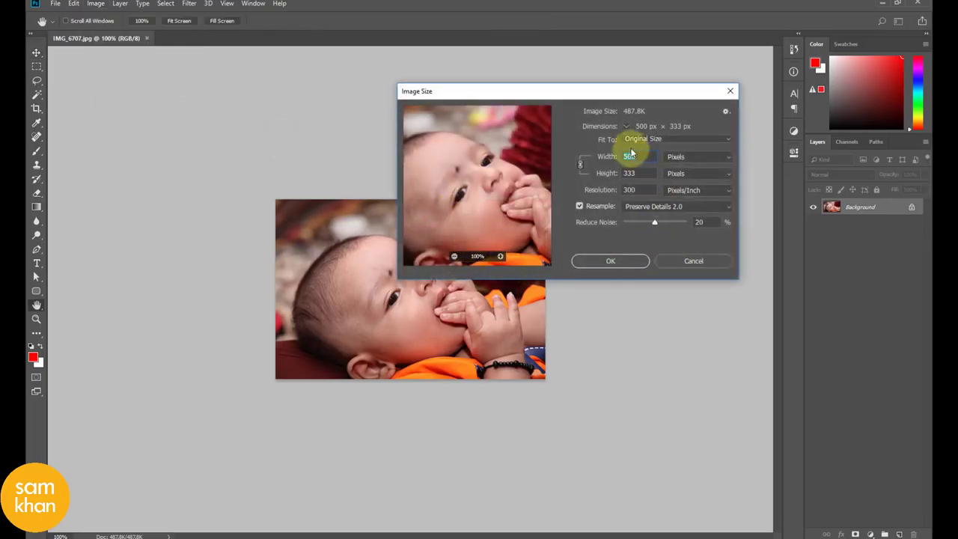
click(589, 224)
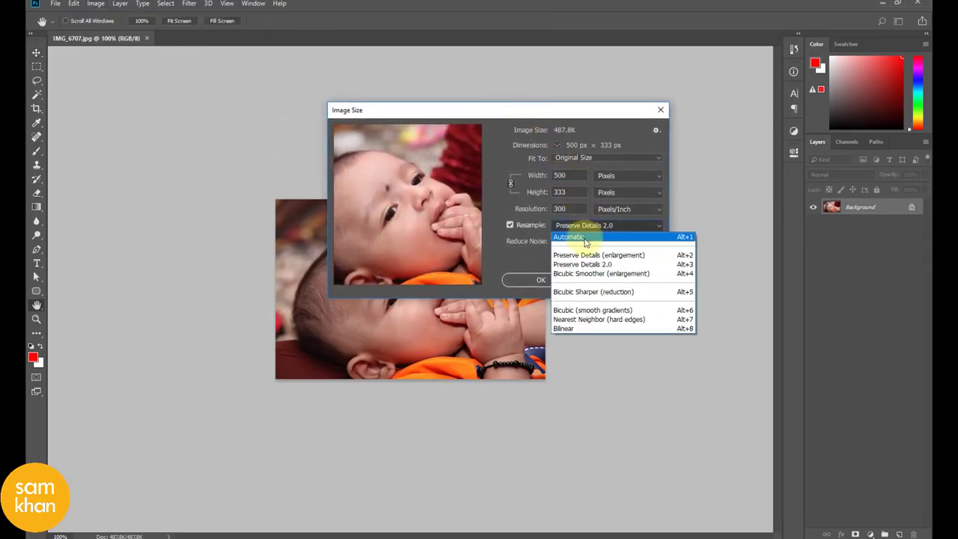
click(587, 233)
double_click(566, 177)
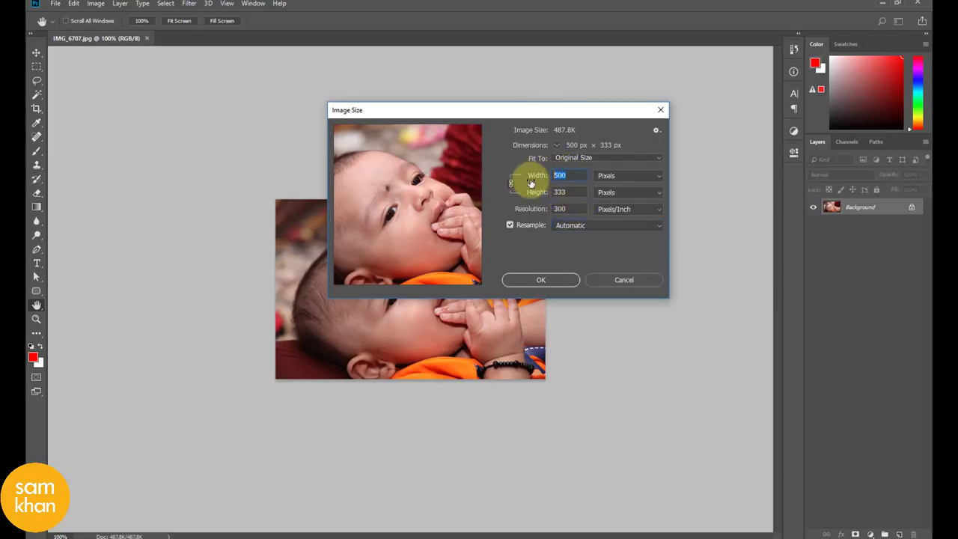
text(4000)
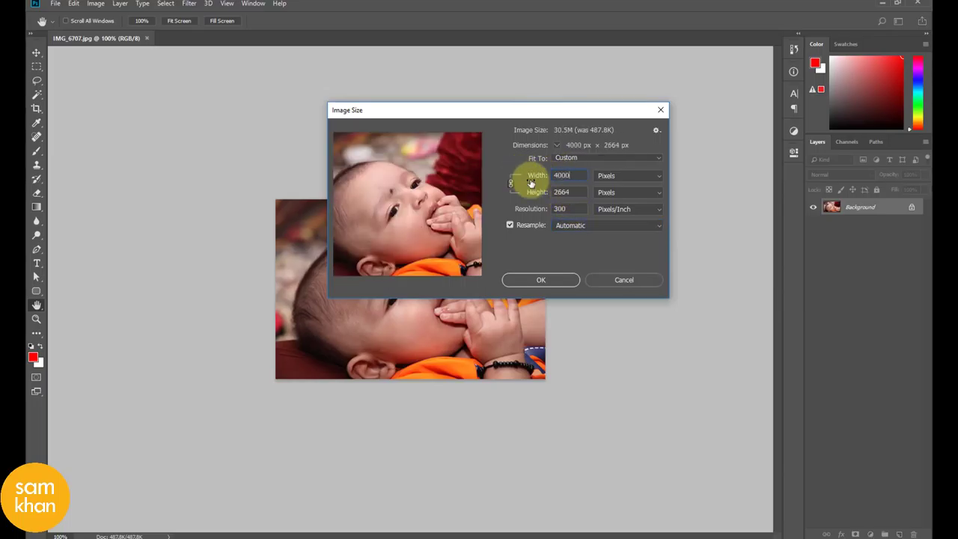
drag(387, 265, 411, 224)
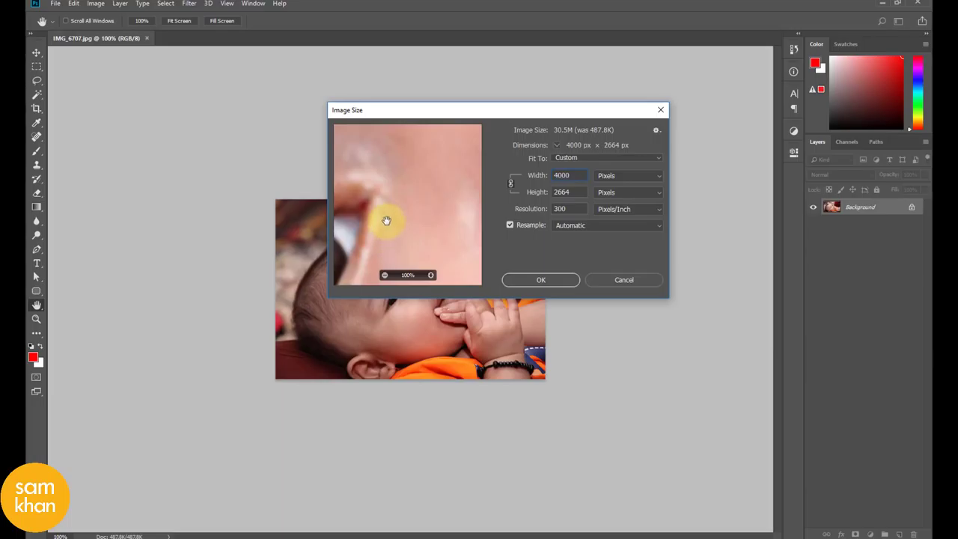
- Zoom the upscale preview out from the eye toward the nose, then open the Resample list
click(384, 276)
click(384, 276)
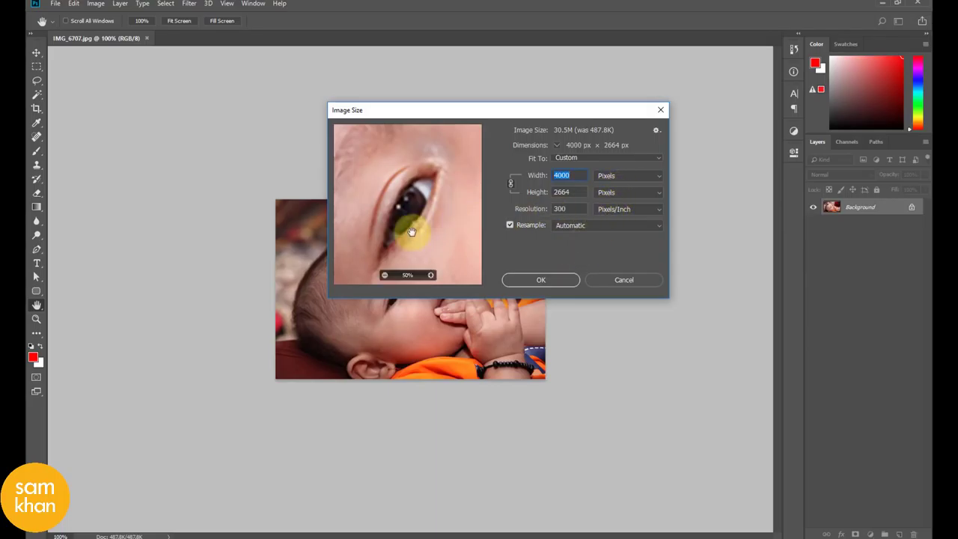
click(384, 275)
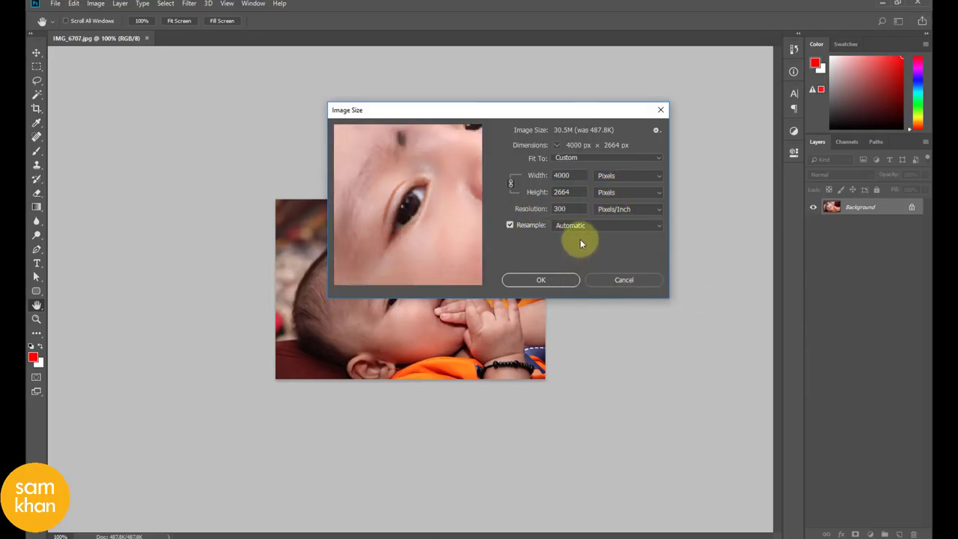
drag(427, 203, 412, 199)
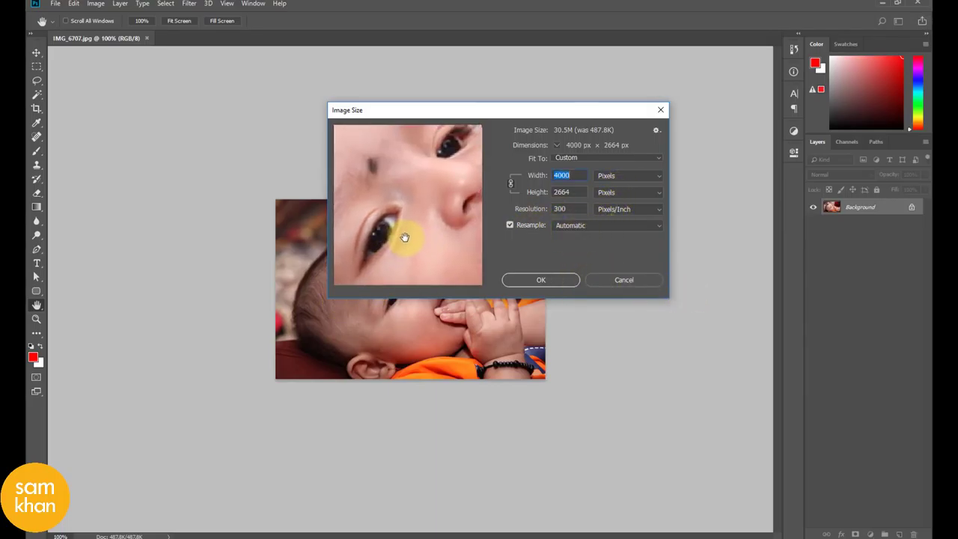
click(606, 225)
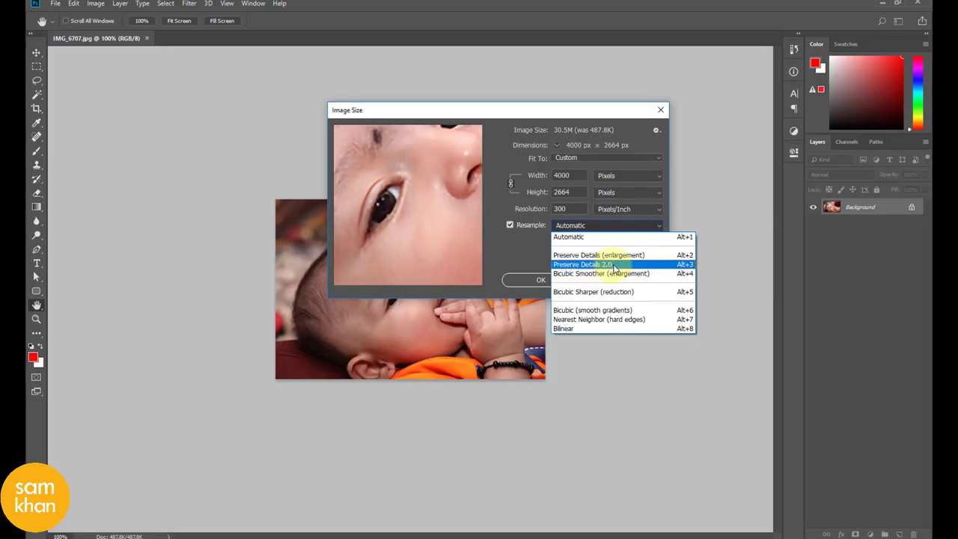
- Choose Preserve Details 2.0 resampling and preview the eye with Reduce Noise at 0%
click(613, 267)
drag(571, 241, 553, 242)
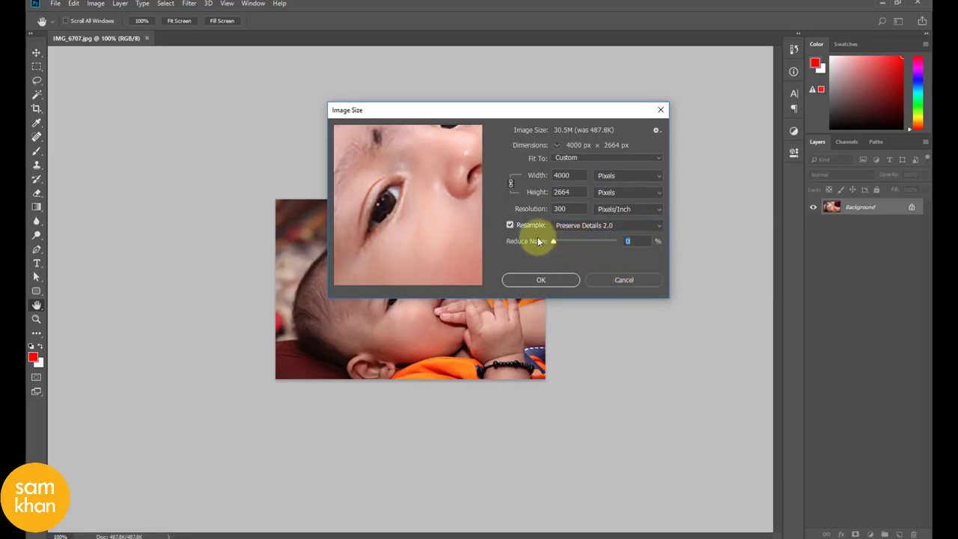
mouse_move(449, 220)
mouse_down()
mouse_move(463, 197)
mouse_move(395, 230)
mouse_up()
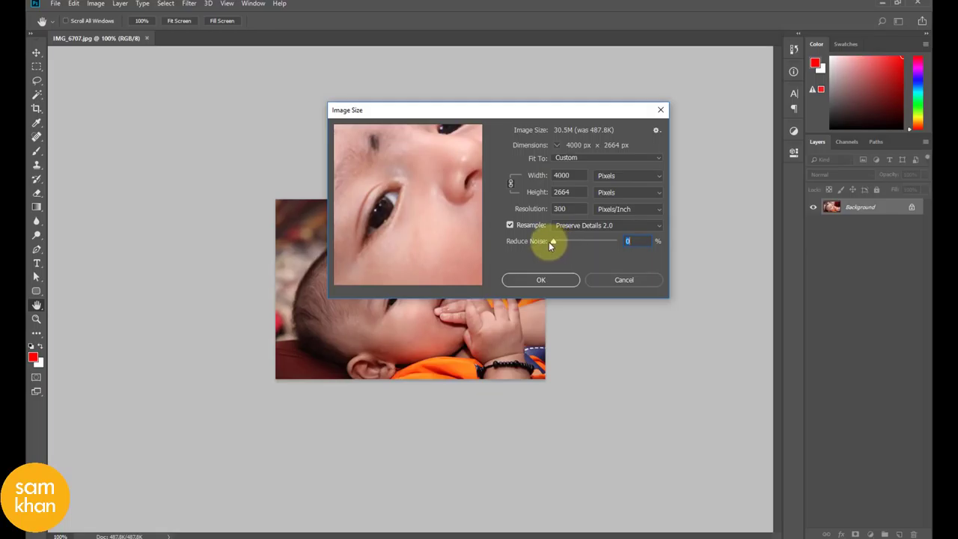
drag(553, 242, 551, 242)
drag(416, 202, 462, 168)
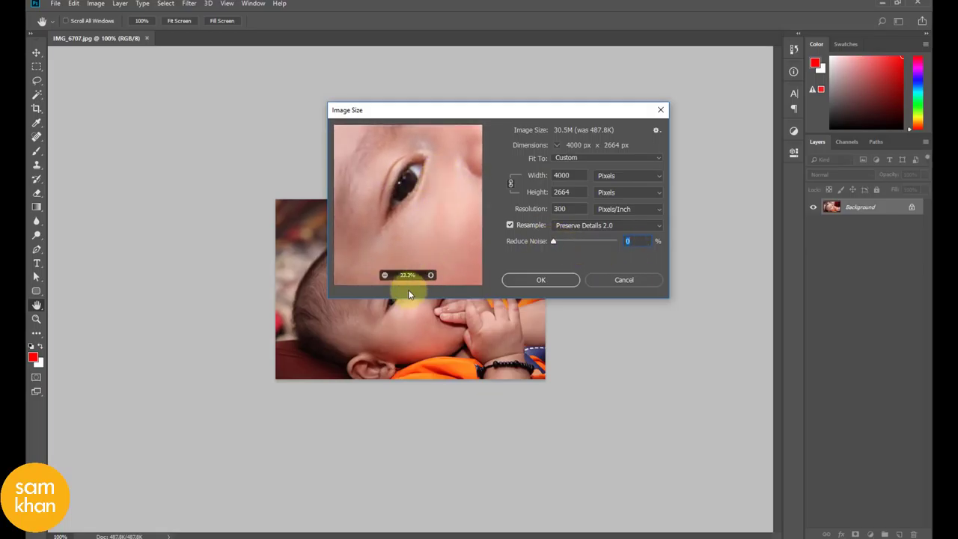
click(431, 274)
drag(434, 239, 407, 240)
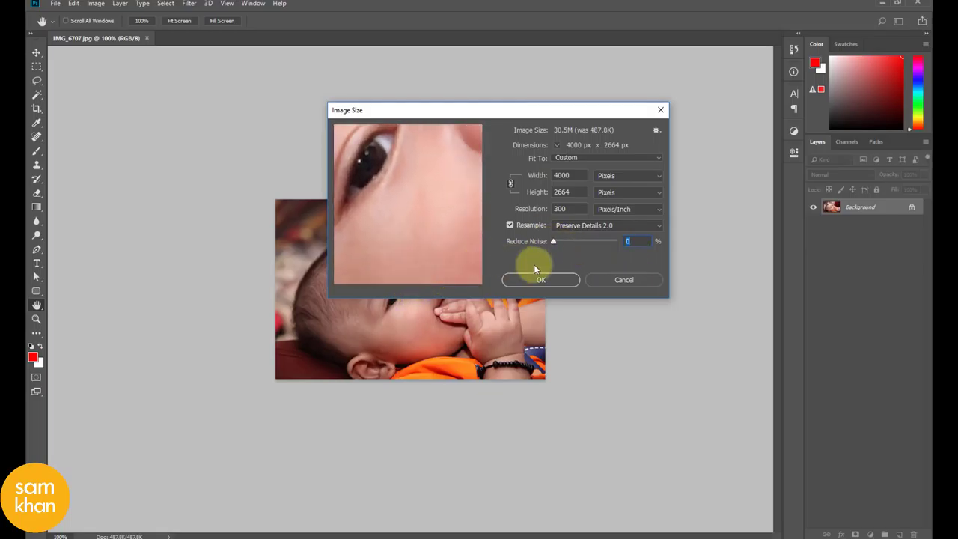
- Compare Reduce Noise at 100% and 64% on the face, settling on 20%
drag(563, 241, 634, 241)
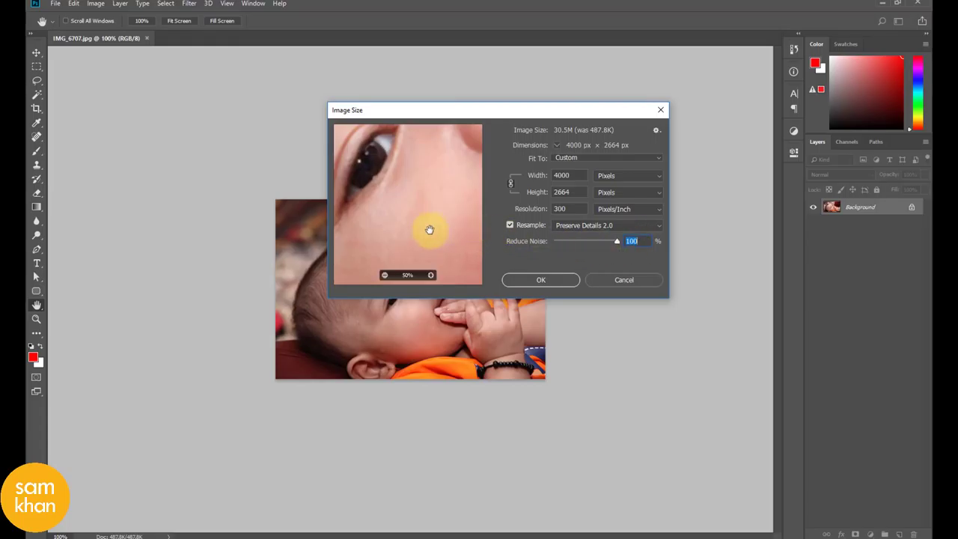
drag(427, 229, 412, 207)
click(384, 275)
drag(404, 243, 449, 231)
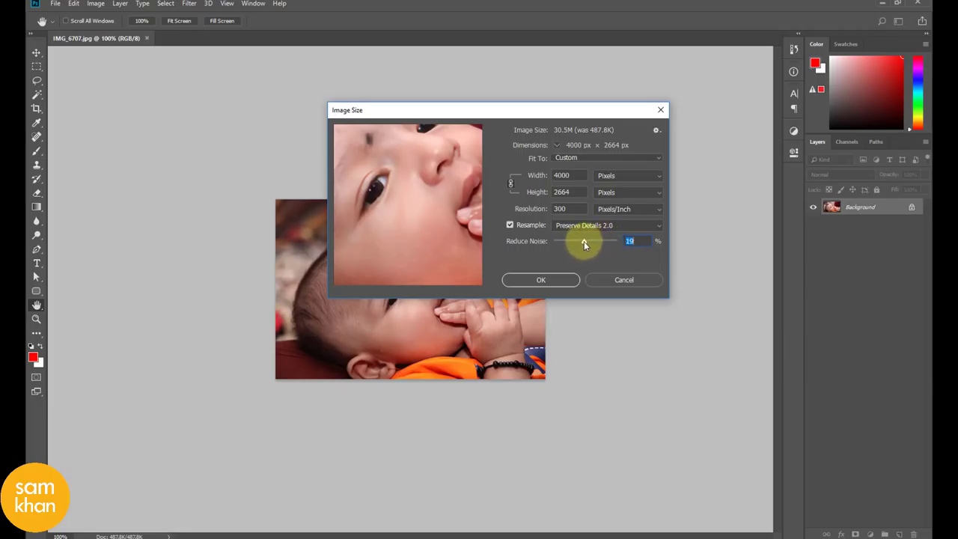
drag(585, 242, 616, 241)
click(430, 275)
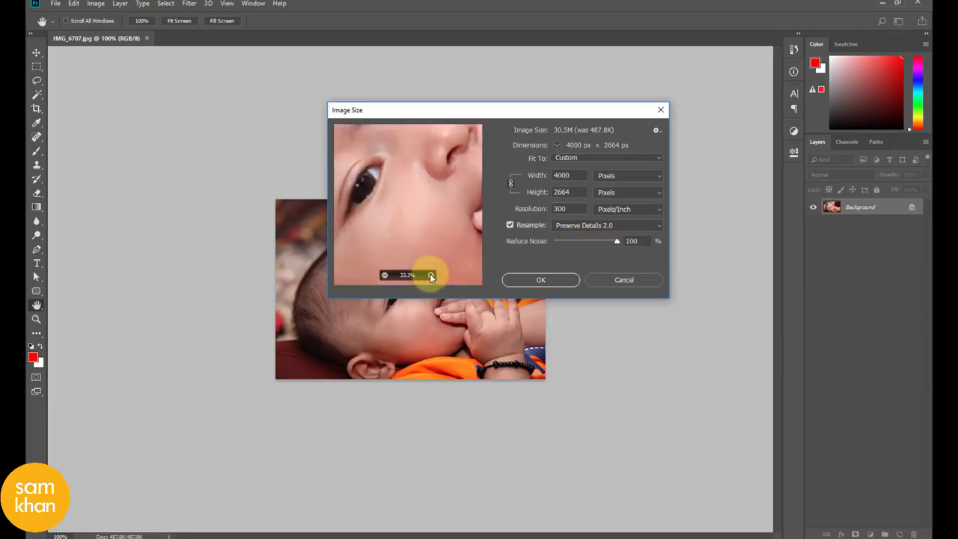
drag(407, 186, 466, 220)
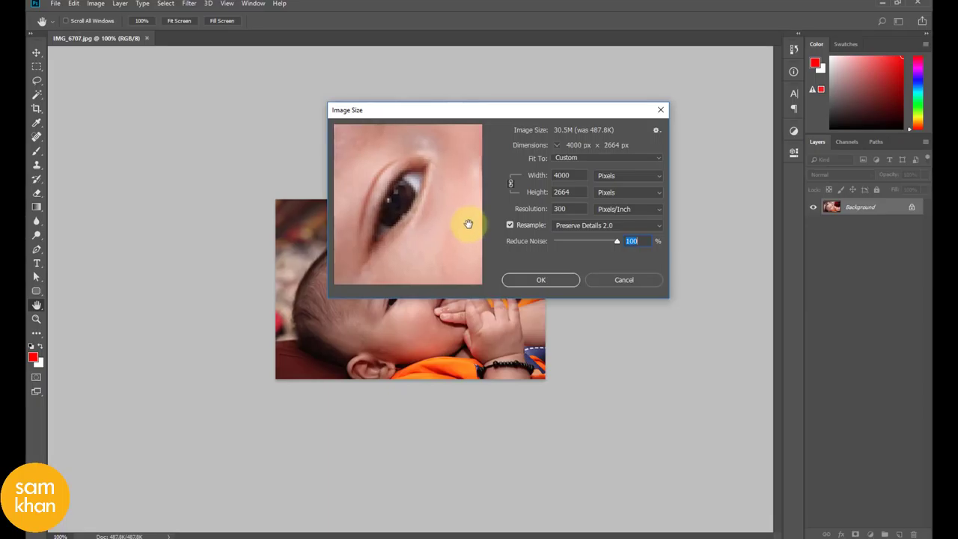
drag(616, 241, 585, 241)
mouse_move(464, 214)
mouse_down()
mouse_move(442, 241)
mouse_move(401, 245)
mouse_move(422, 207)
mouse_move(378, 169)
mouse_move(449, 237)
mouse_move(464, 235)
mouse_move(400, 217)
mouse_move(417, 213)
mouse_up()
click(384, 276)
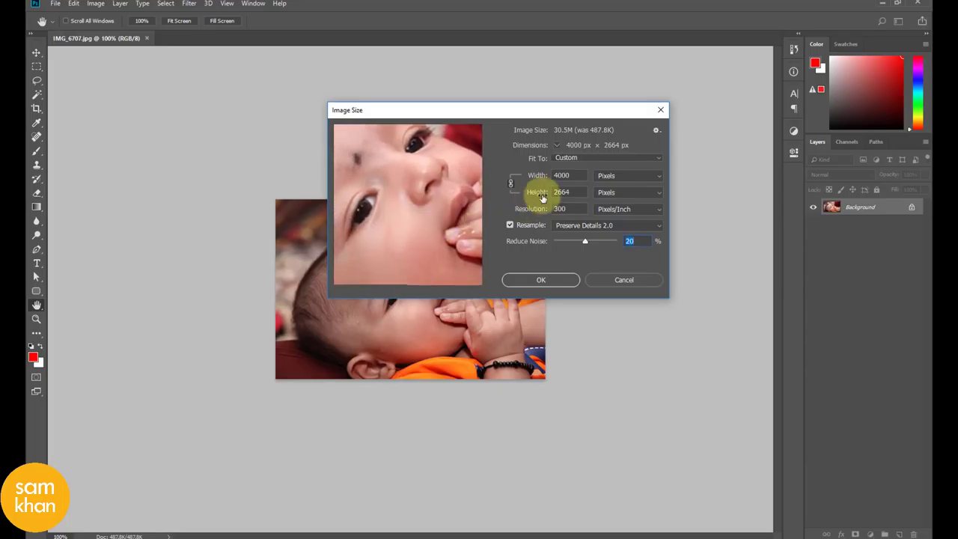
click(610, 177)
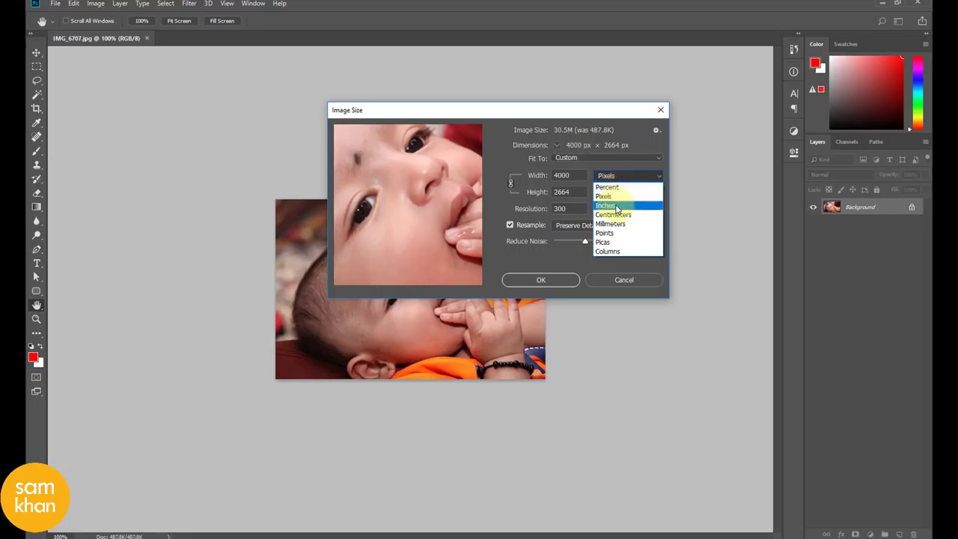
click(604, 204)
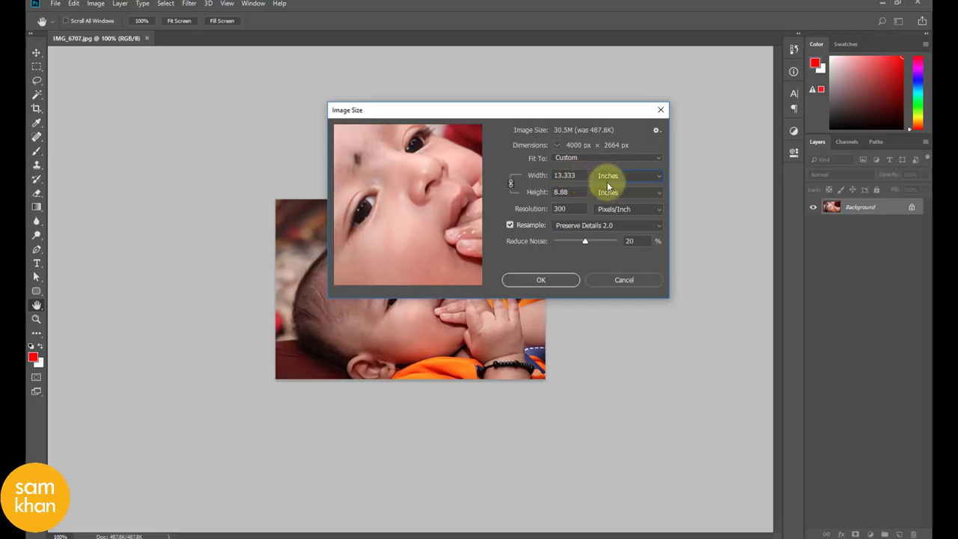
click(634, 180)
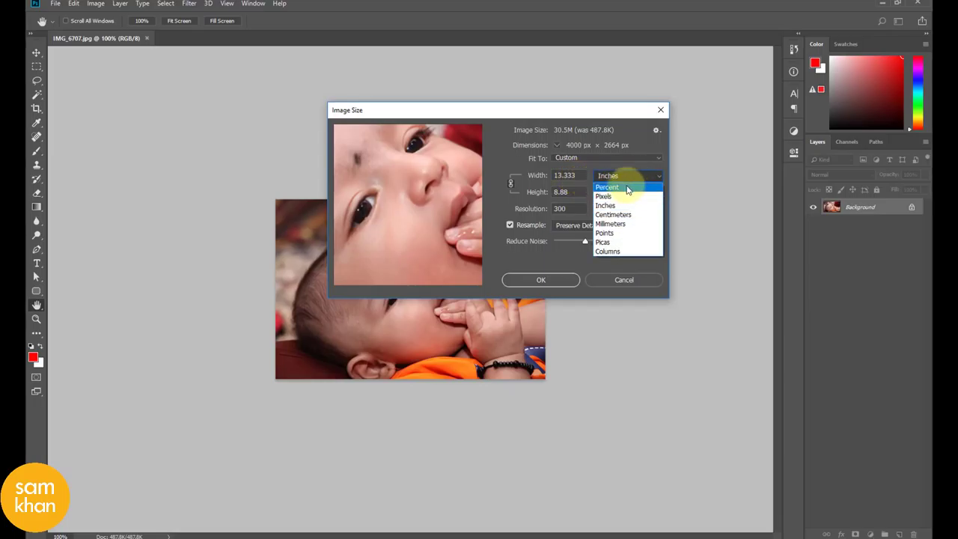
click(624, 188)
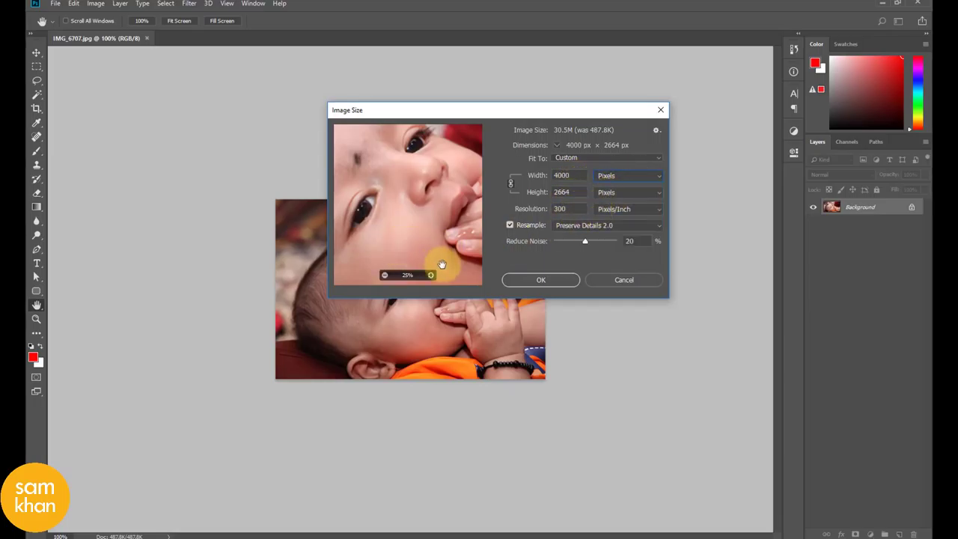
mouse_move(408, 204)
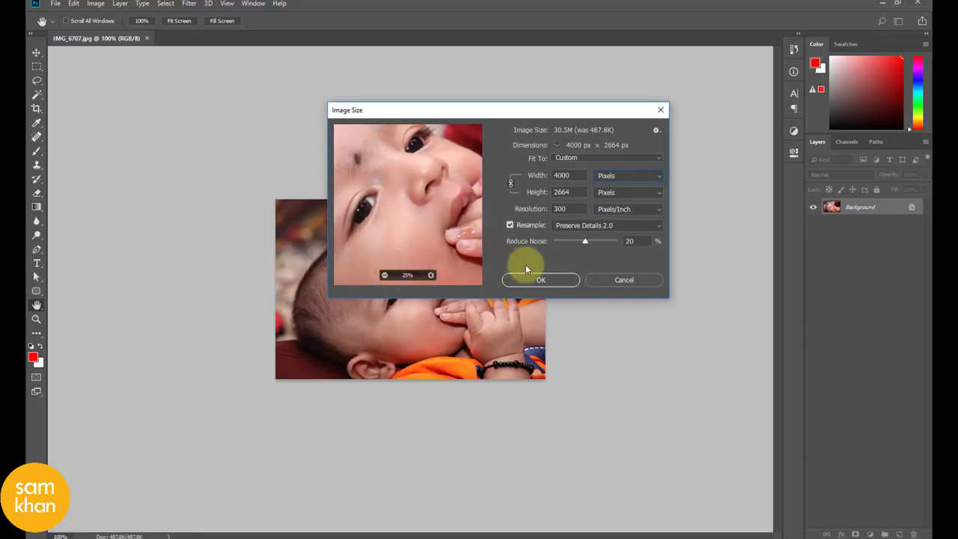
click(430, 275)
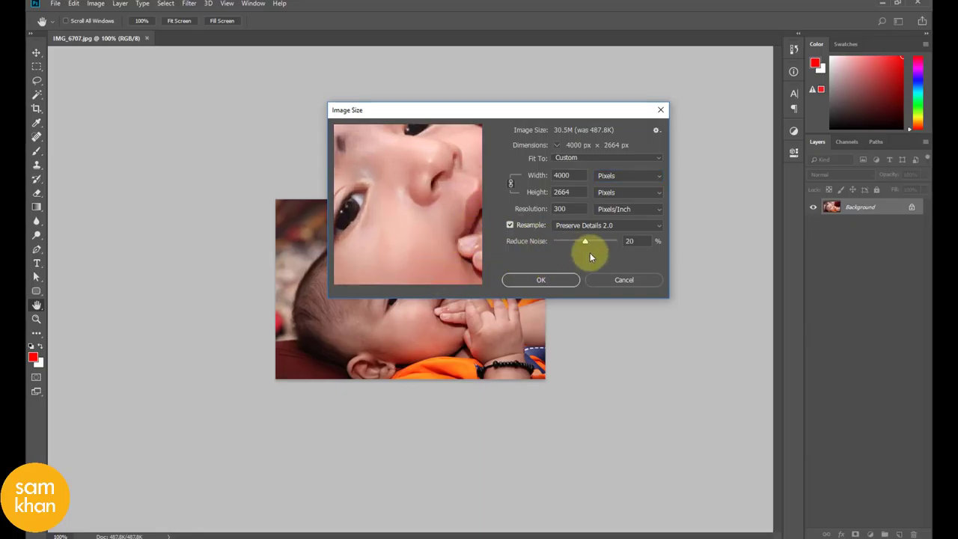
drag(449, 207, 392, 227)
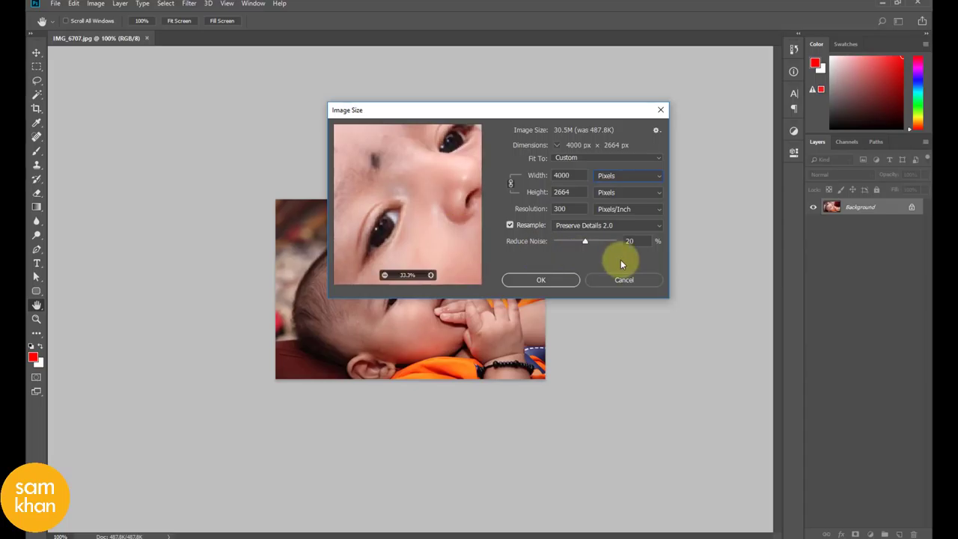
drag(574, 243, 583, 242)
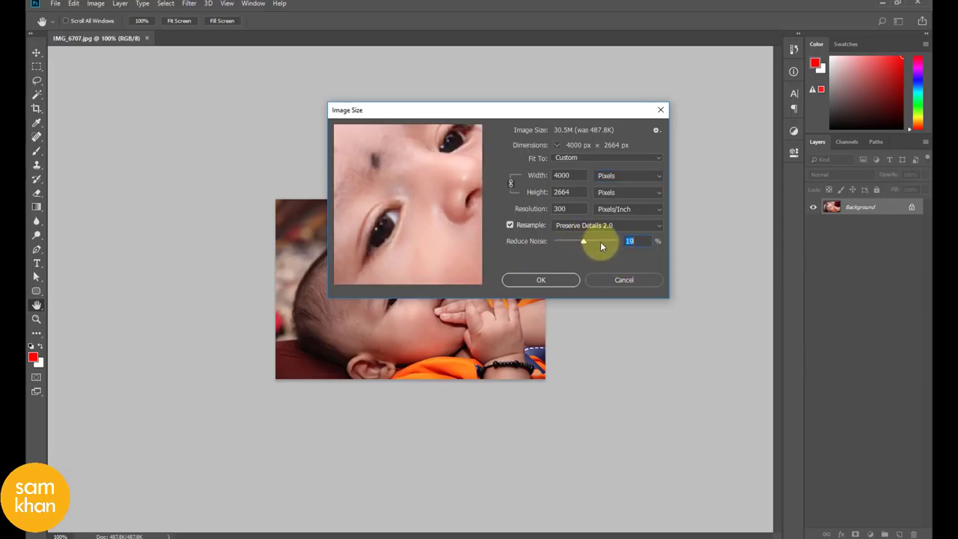
key(Up)
mouse_move(401, 240)
mouse_down()
mouse_move(415, 189)
mouse_move(451, 211)
mouse_move(415, 203)
mouse_move(387, 180)
mouse_move(426, 171)
mouse_move(438, 184)
mouse_move(388, 219)
mouse_move(419, 244)
mouse_move(395, 220)
mouse_move(413, 226)
mouse_move(419, 205)
mouse_up()
click(546, 278)
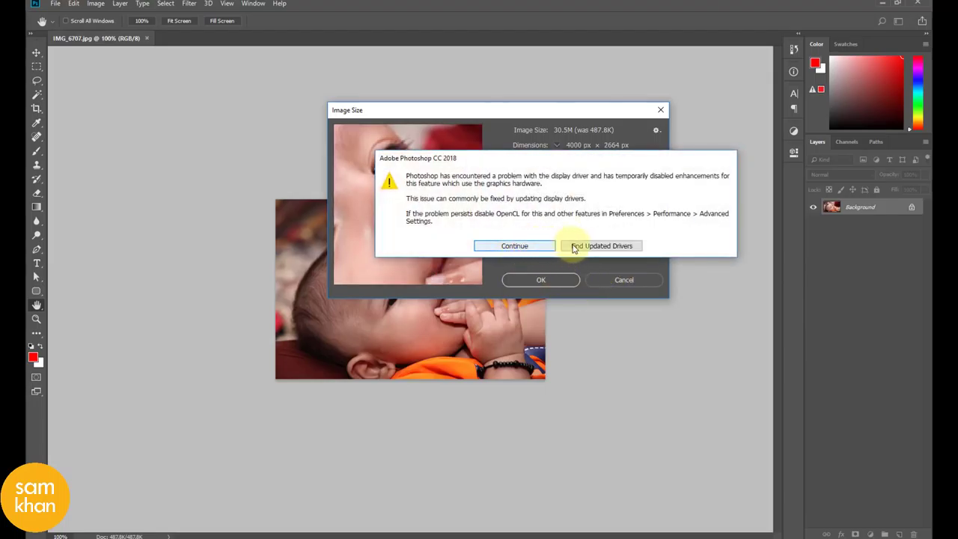
- Continue past the driver warning, fit the resized photo to the window, verify its size, and hide panels
click(515, 245)
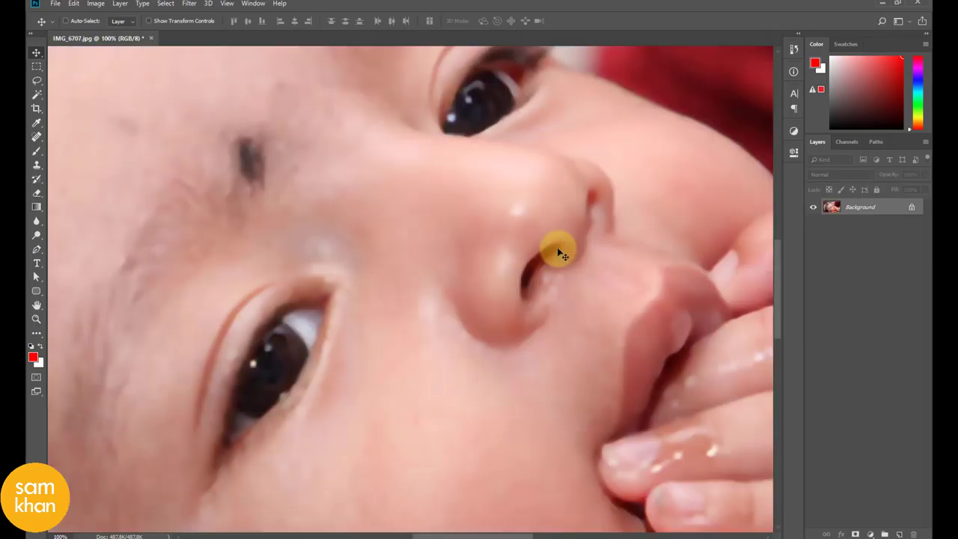
key(ctrl+0)
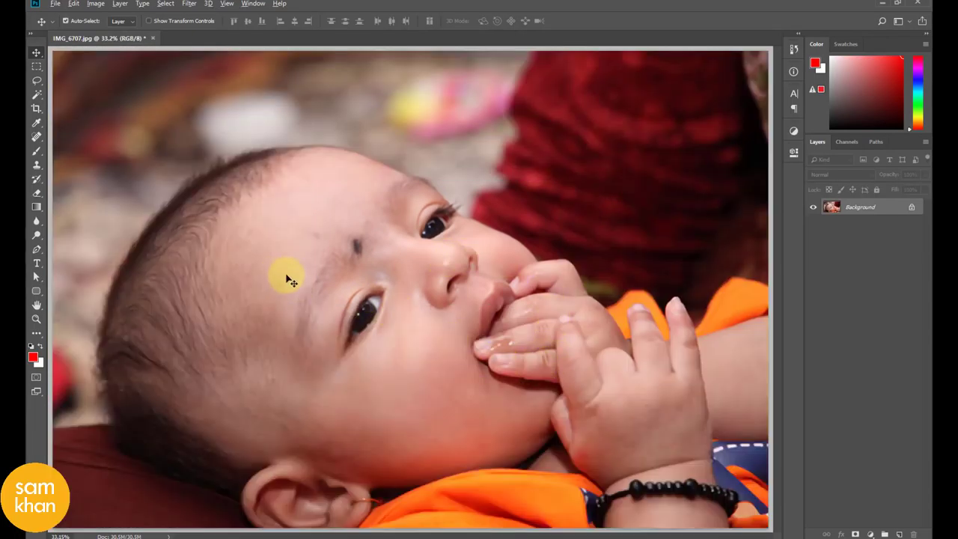
key(ctrl+alt+i)
click(552, 272)
key(Tab)
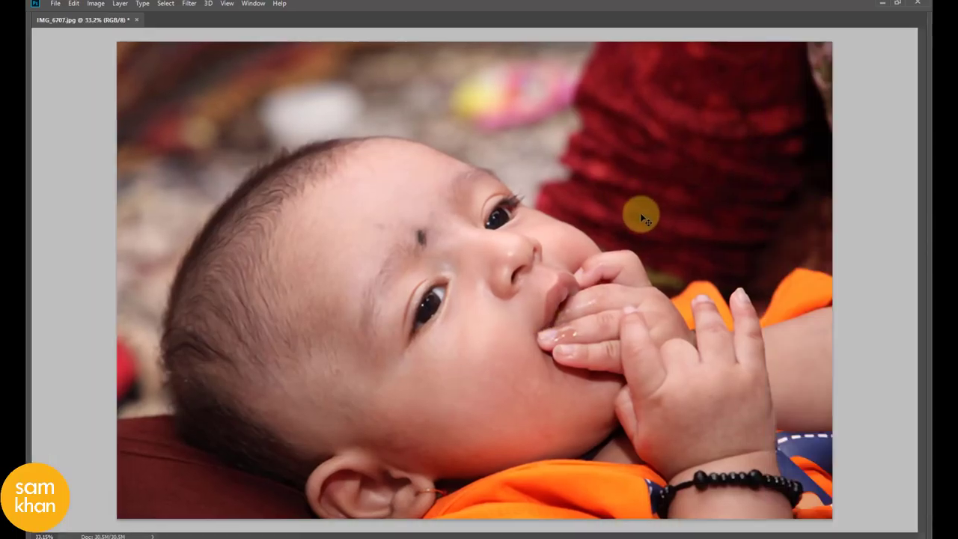
key(Tab)
key(Tab)
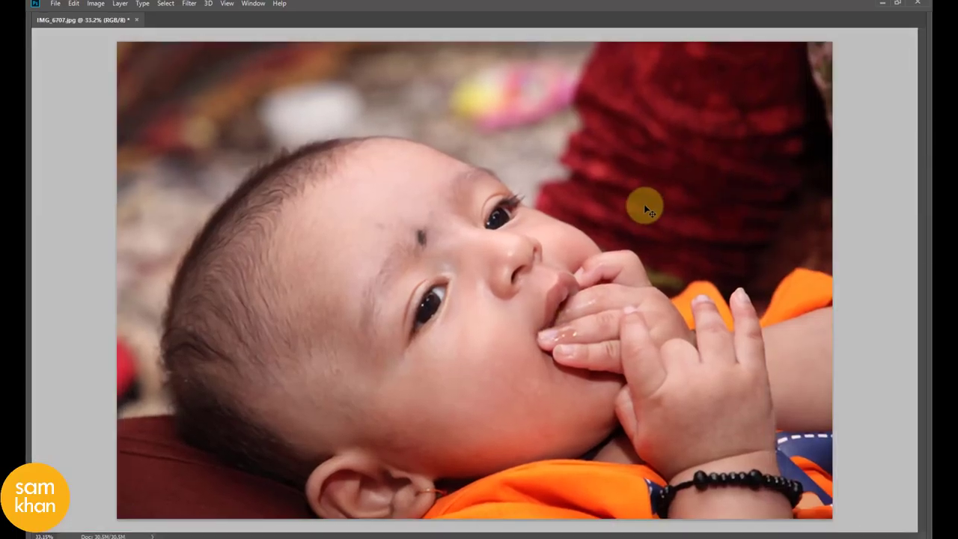